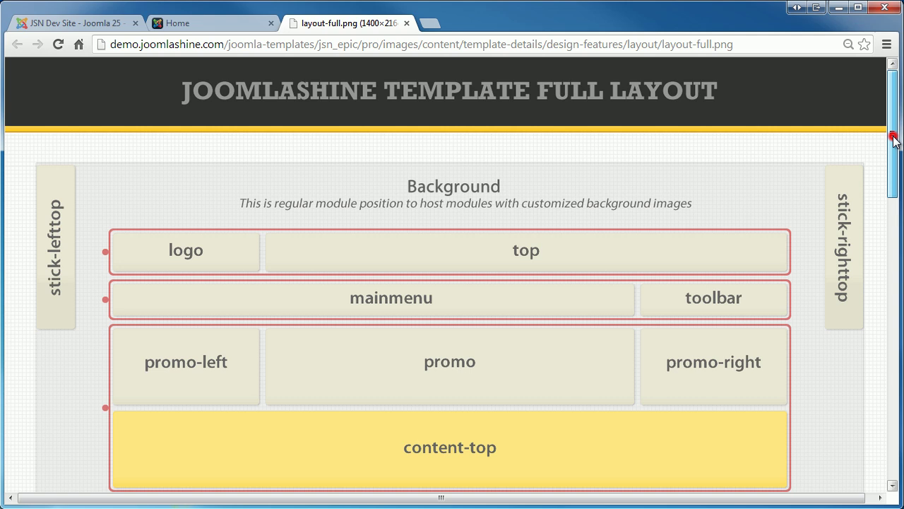
# Show the JSN Epic PRO - Default style's Layout settings, where Float template width is 70%
pyautogui.moveTo(894, 142)
pyautogui.mouseDown()
pyautogui.moveTo(894, 417)
pyautogui.moveTo(896, 147)
pyautogui.mouseUp()
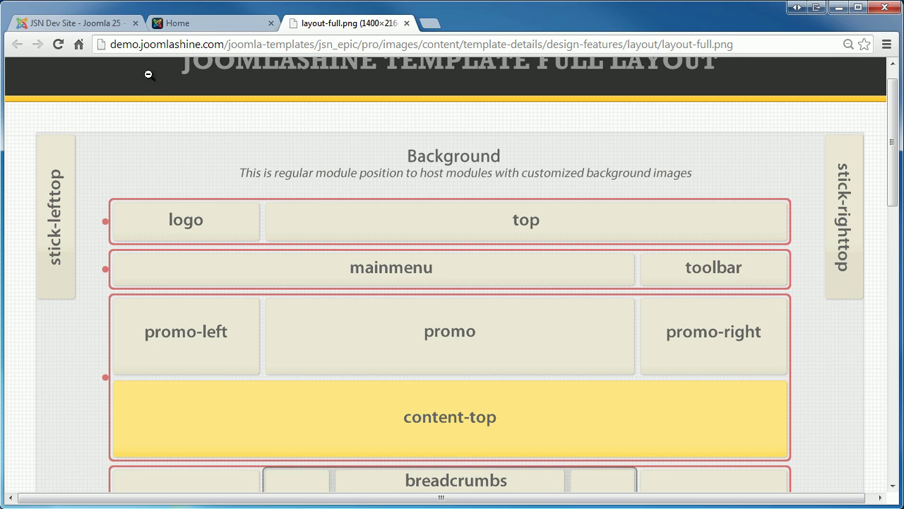
pyautogui.click(98, 27)
pyautogui.click(220, 248)
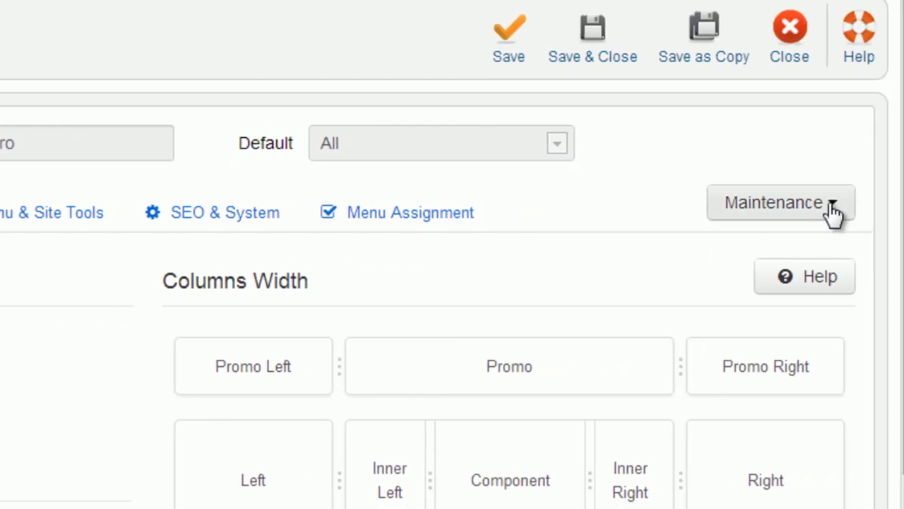
pyautogui.click(833, 205)
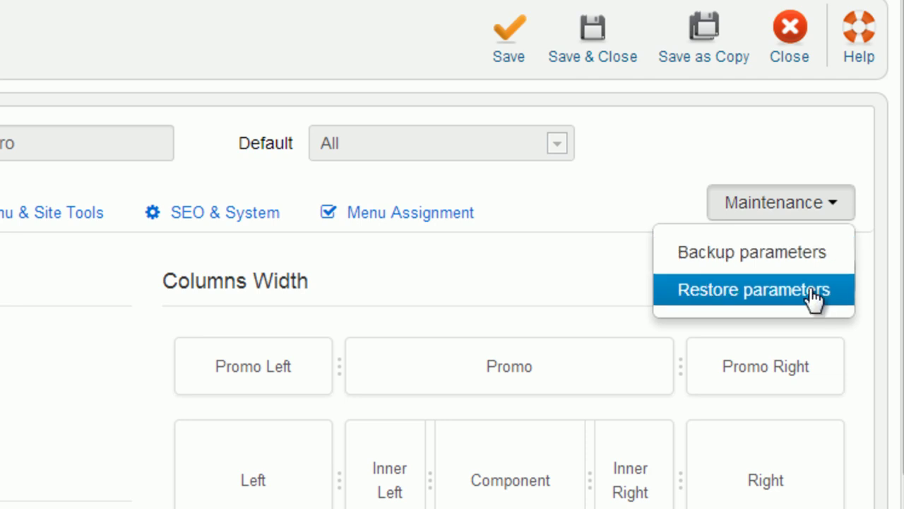
pyautogui.click(833, 207)
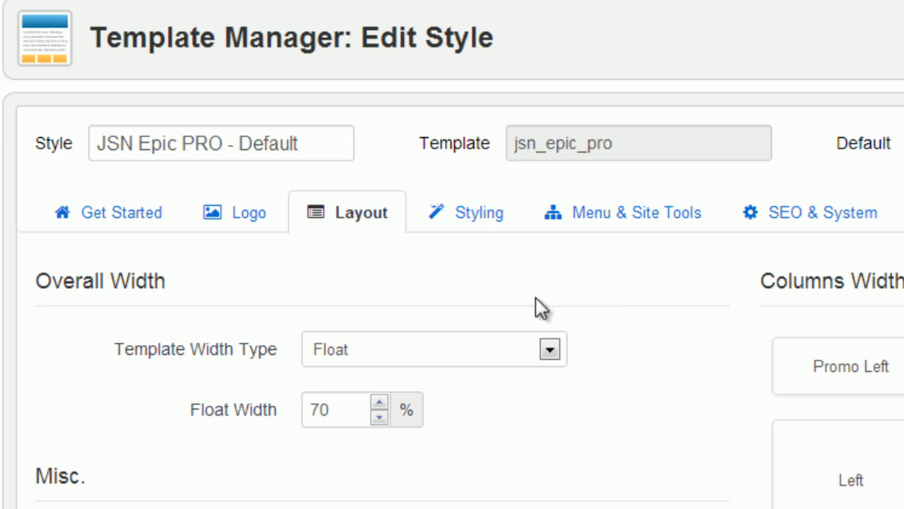
# Try Fixed, then Float, then settle on Responsive as the Template Width Type
pyautogui.moveTo(268, 353)
pyautogui.click(549, 350)
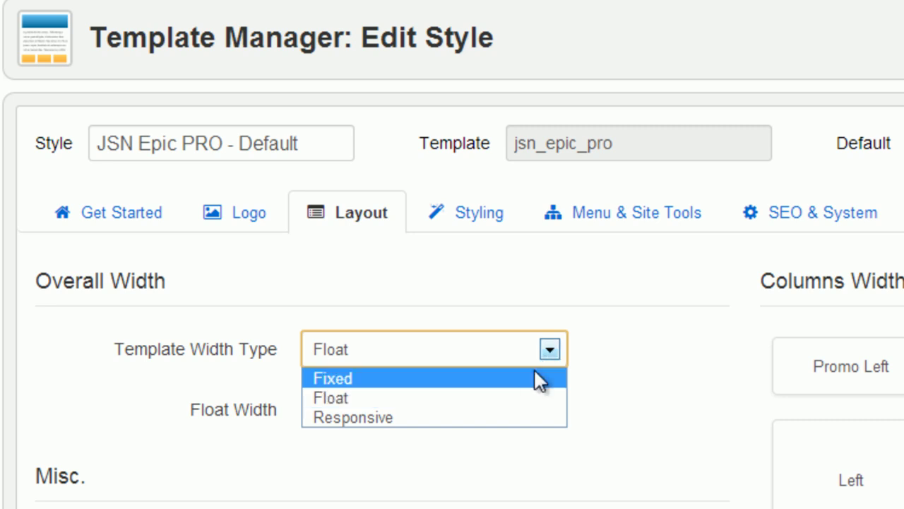
pyautogui.click(530, 376)
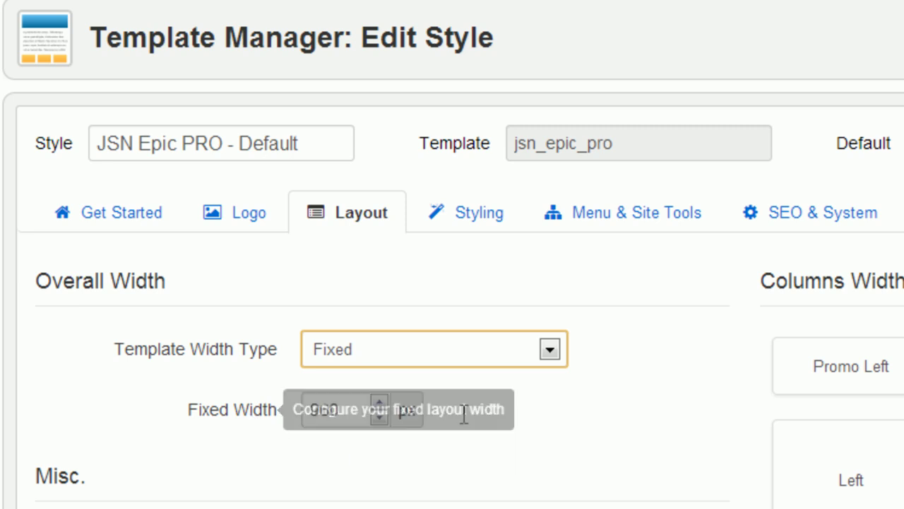
pyautogui.click(549, 349)
pyautogui.click(484, 396)
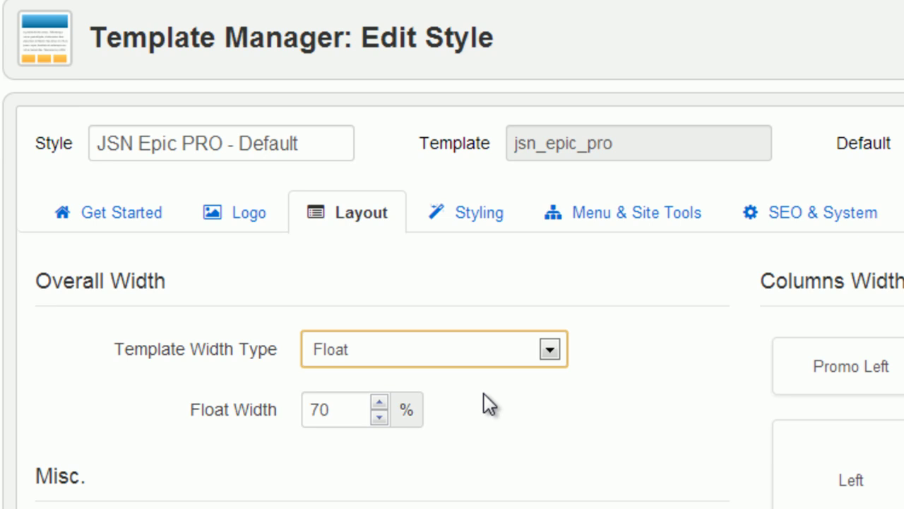
pyautogui.moveTo(266, 409)
pyautogui.click(547, 349)
pyautogui.click(484, 417)
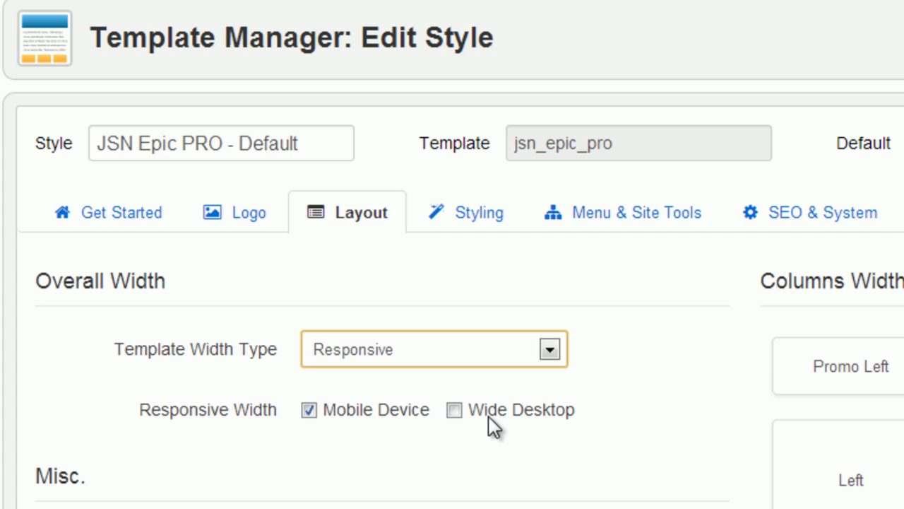
pyautogui.click(489, 416)
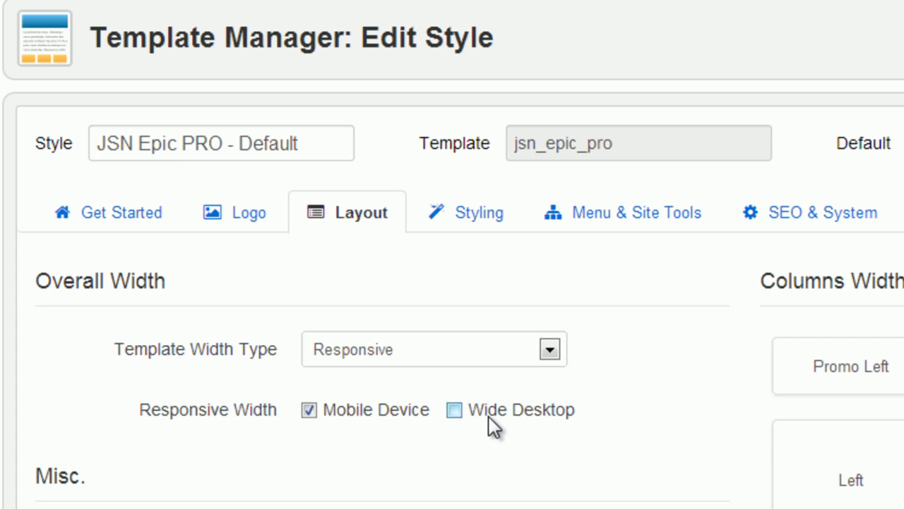
pyautogui.click(549, 349)
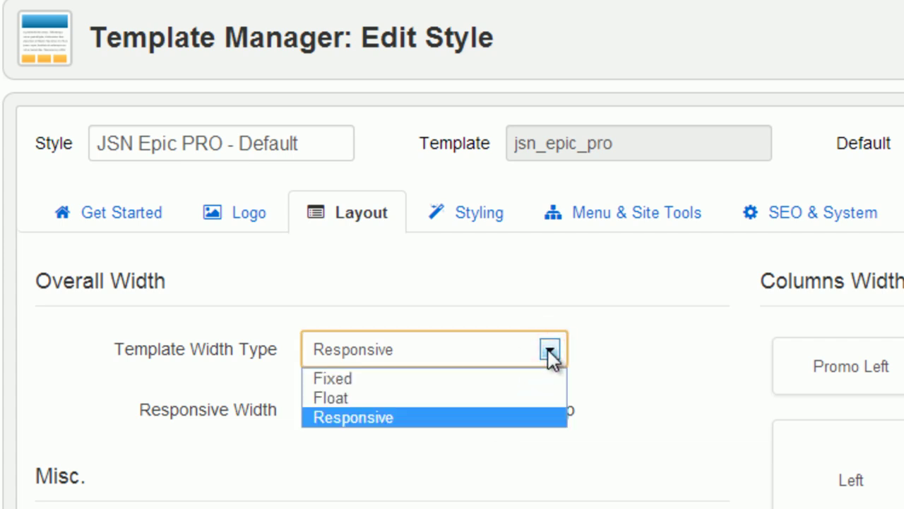
# Set Template Width Type to Float with a 95% float width, save the style, and view the front page
pyautogui.click(504, 398)
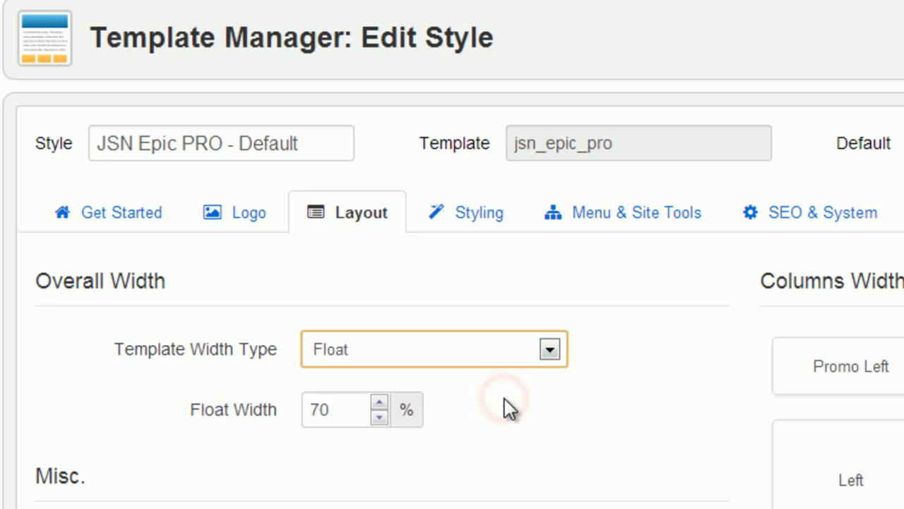
pyautogui.moveTo(333, 409); pyautogui.dragTo(298, 407)
pyautogui.write('95')
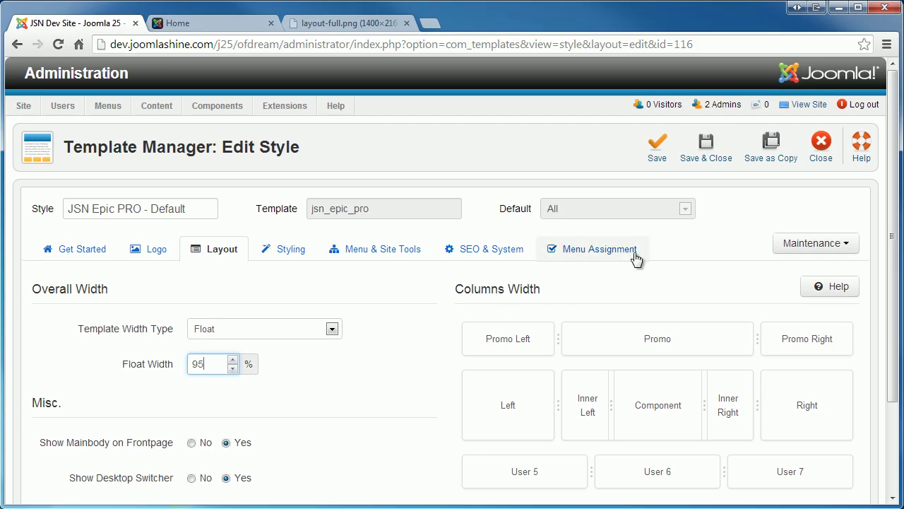
pyautogui.click(655, 150)
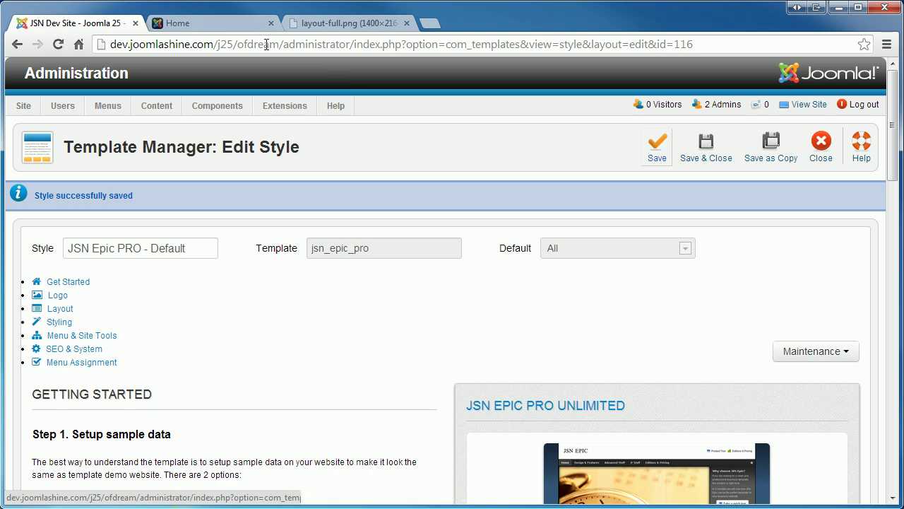
pyautogui.click(238, 23)
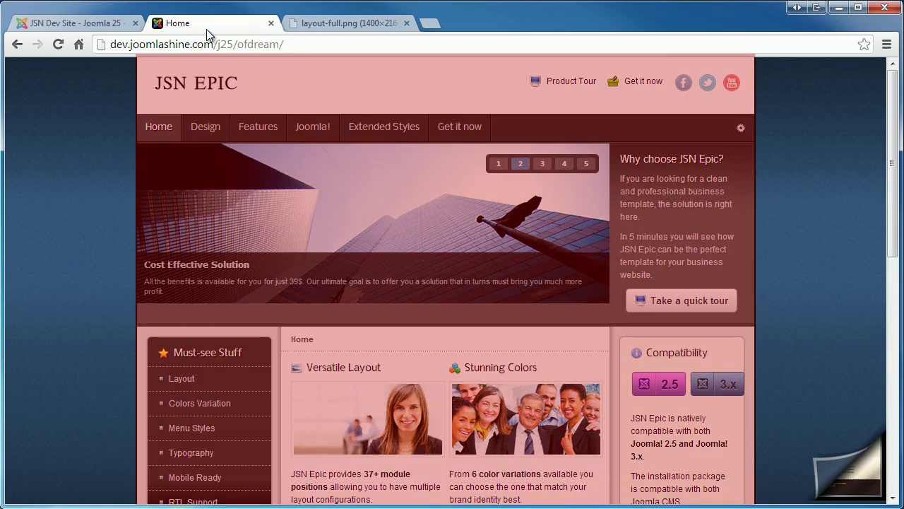
# Reload the front-end home page to see the 95% float width layout
pyautogui.click(58, 44)
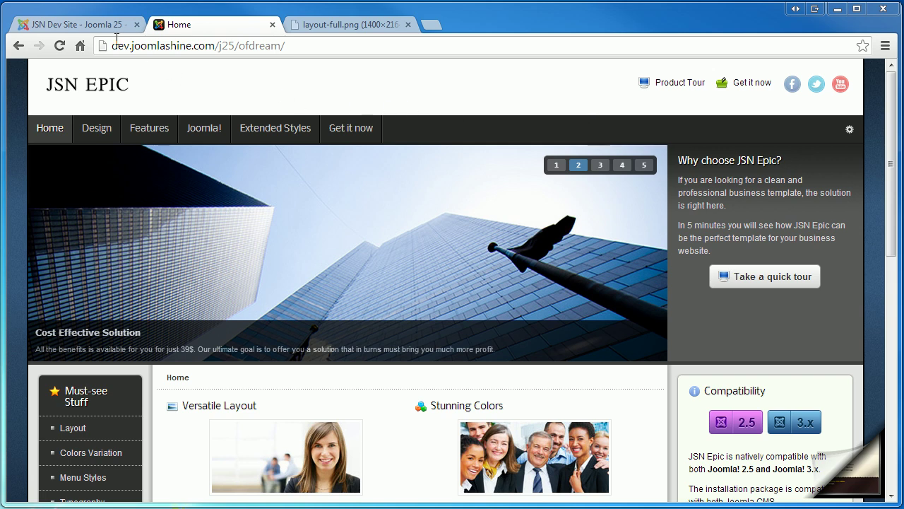
# Return to the style's Layout settings and scroll to the promo, main and User 5–7 Columns Width blocks
pyautogui.click(89, 24)
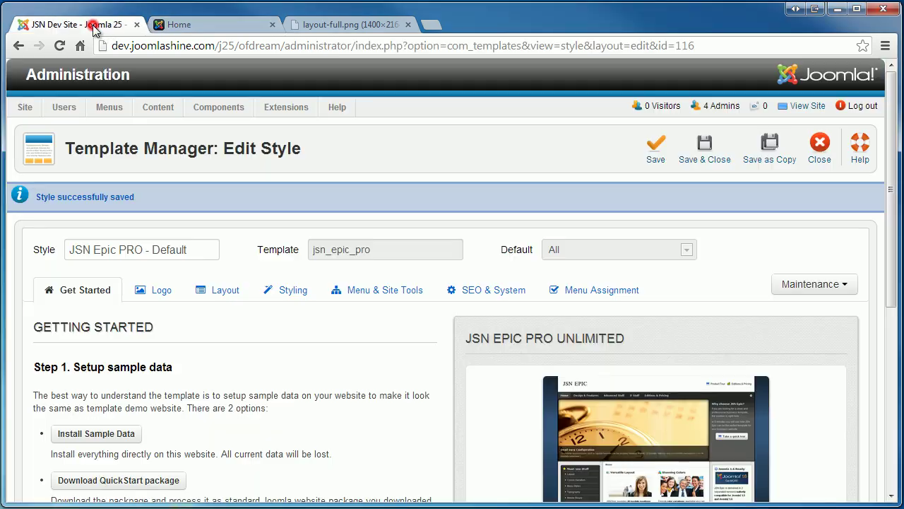
pyautogui.click(225, 290)
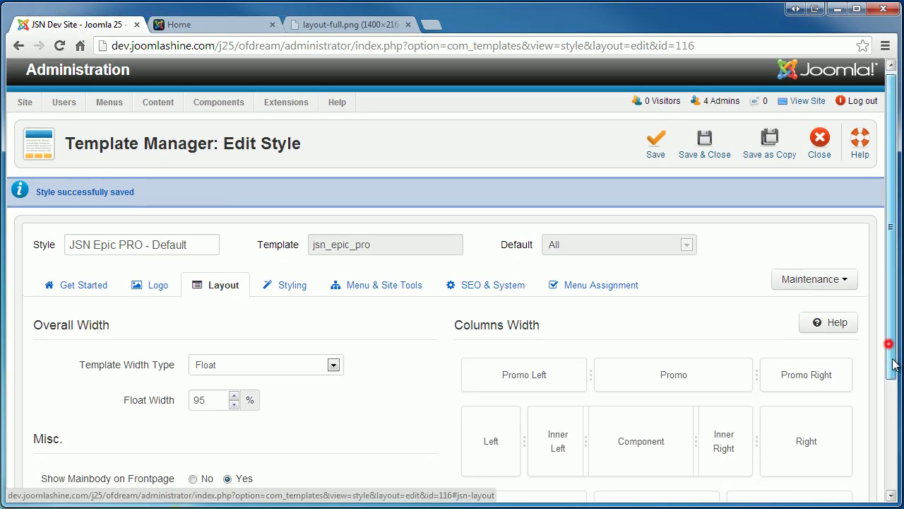
pyautogui.scroll(-3, 888, 359)
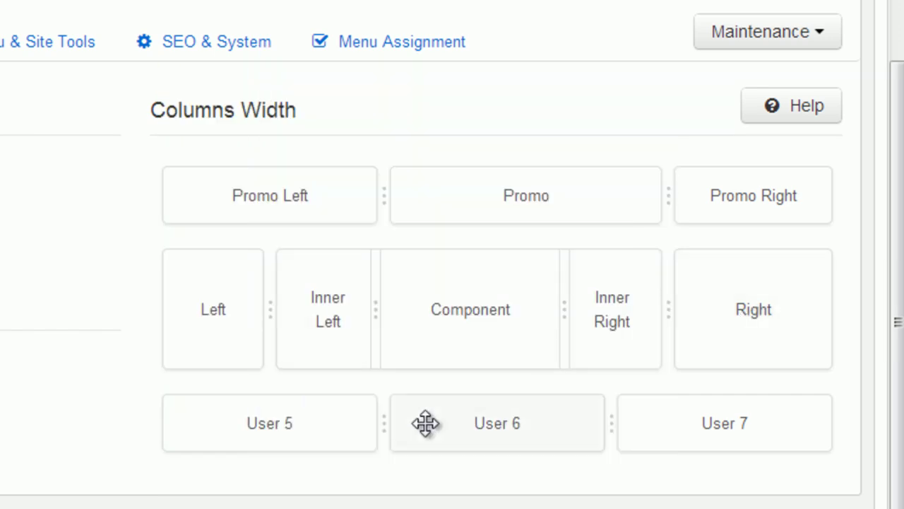
pyautogui.moveTo(340, 430)
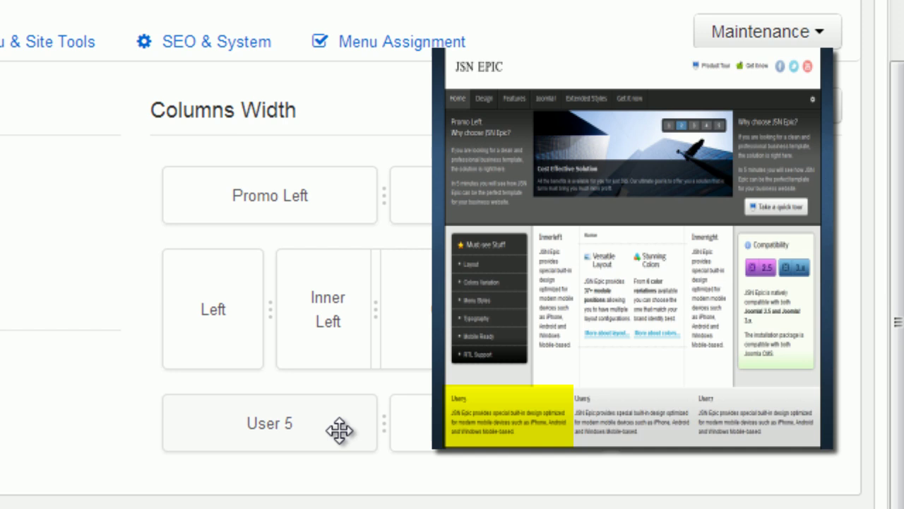
pyautogui.moveTo(562, 434)
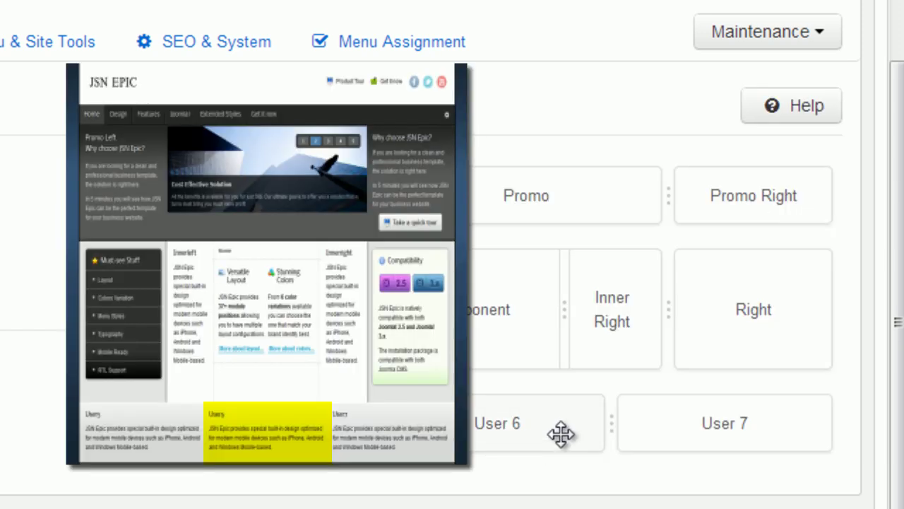
pyautogui.moveTo(773, 426)
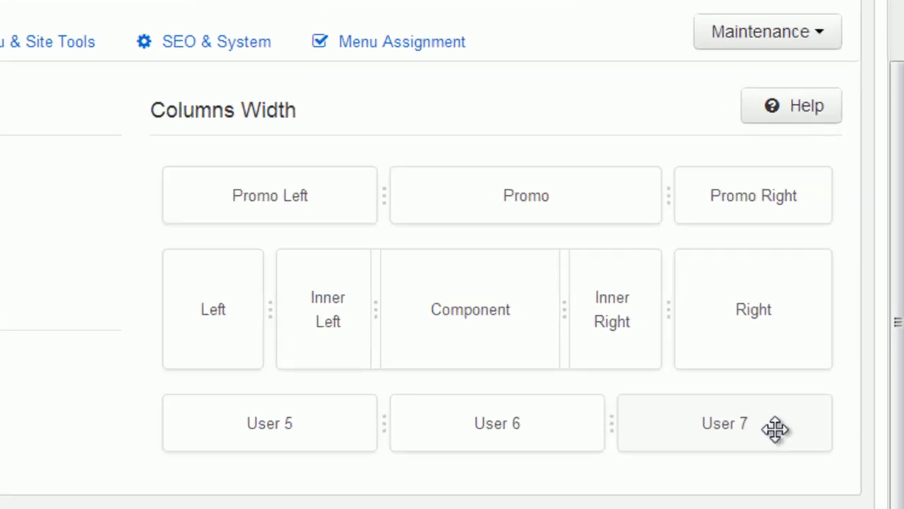
# Resize Promo Left, move Promo after Promo Right, swap User 5 and User 6, and save
pyautogui.moveTo(381, 197); pyautogui.dragTo(330, 204)
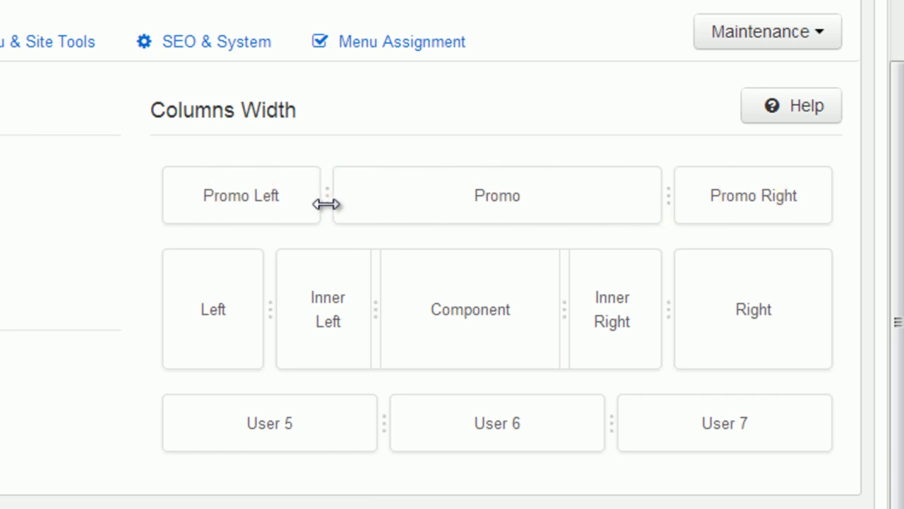
pyautogui.moveTo(283, 196)
pyautogui.mouseDown()
pyautogui.moveTo(585, 200)
pyautogui.moveTo(268, 198)
pyautogui.mouseUp()
pyautogui.moveTo(311, 417)
pyautogui.mouseDown()
pyautogui.moveTo(579, 416)
pyautogui.moveTo(311, 423)
pyautogui.mouseUp()
pyautogui.moveTo(517, 201); pyautogui.dragTo(689, 203)
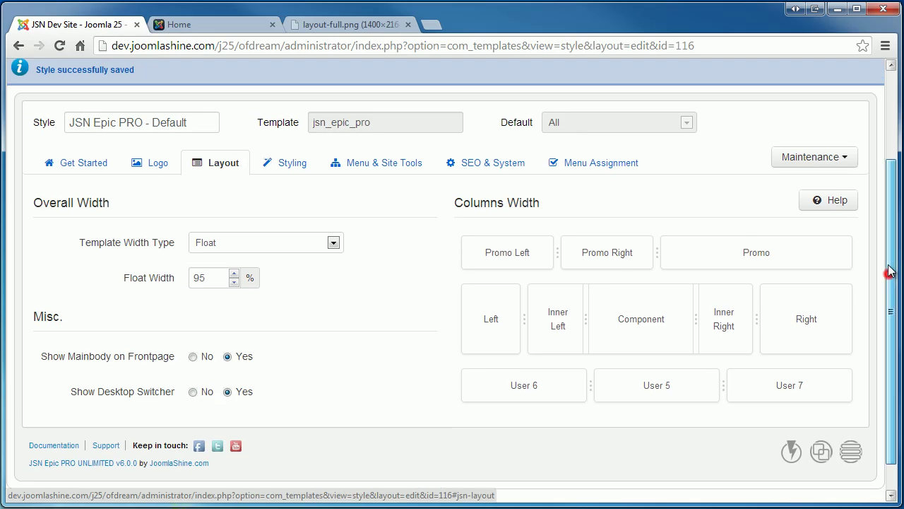
pyautogui.moveTo(897, 281); pyautogui.dragTo(898, 172)
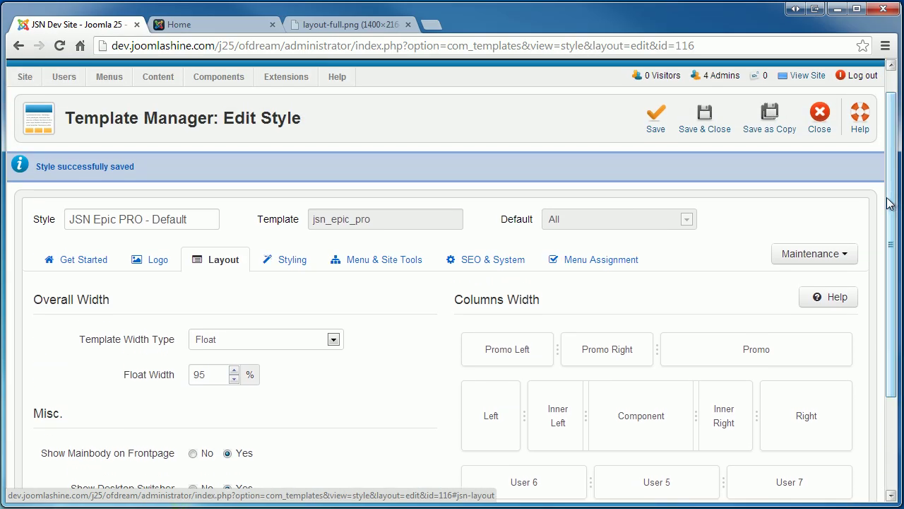
pyautogui.click(655, 114)
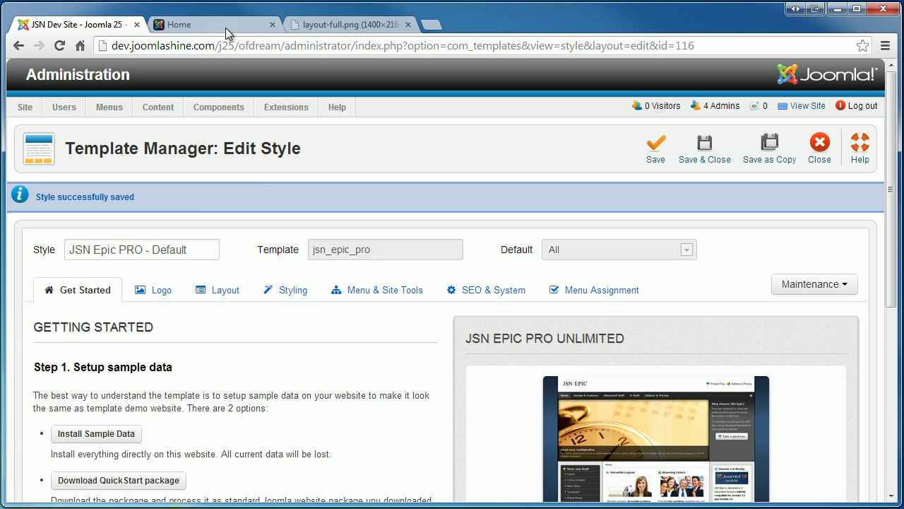
pyautogui.click(225, 28)
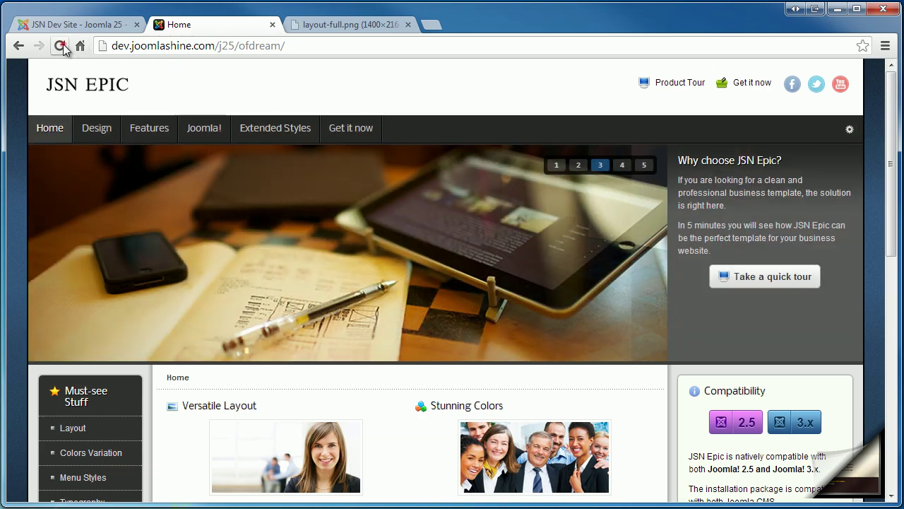
# Reload the home page to show 'Why choose JSN Epic?' left of the slideshow
pyautogui.click(59, 45)
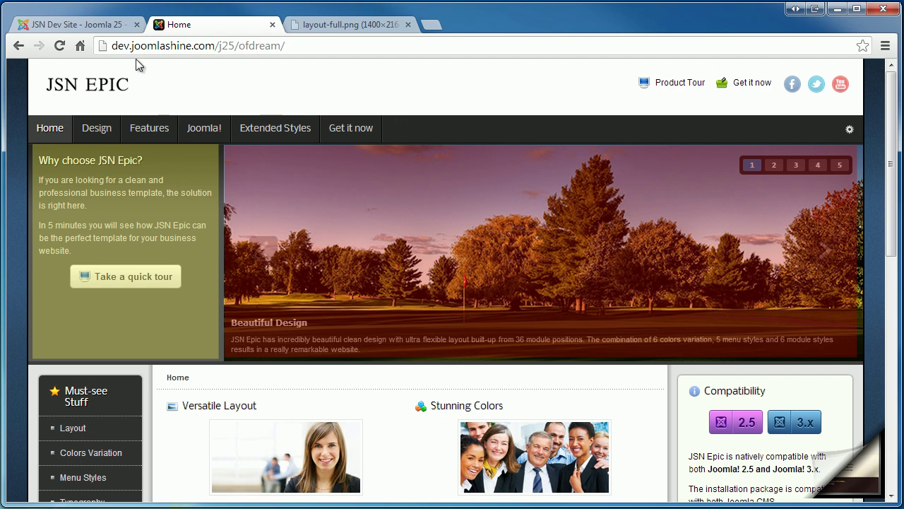
# Drag the Promo Right/Promo divider rightward in Columns Width, then save the style
pyautogui.click(101, 28)
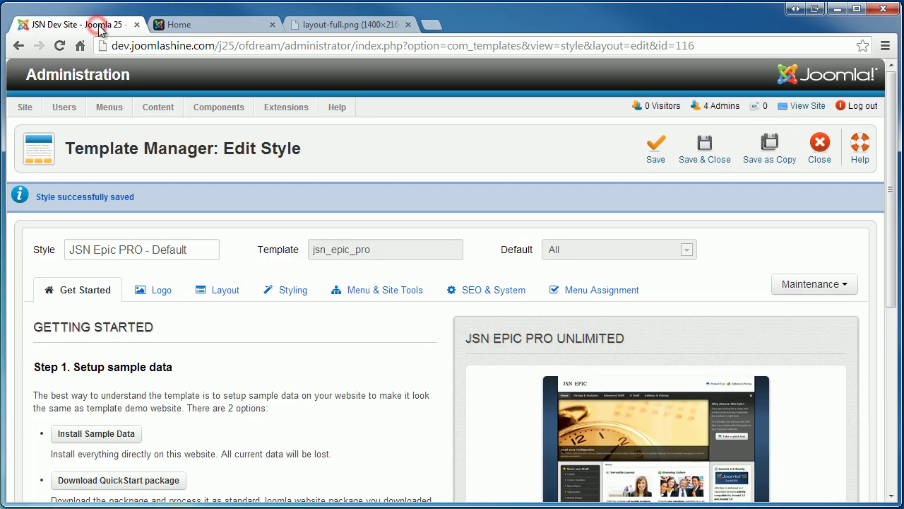
pyautogui.click(227, 289)
pyautogui.scroll(-1, 890, 311)
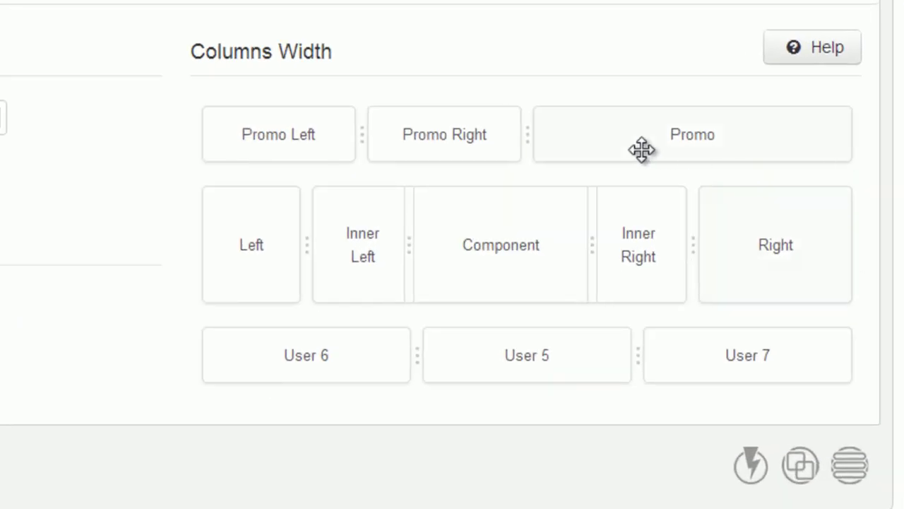
pyautogui.moveTo(529, 139); pyautogui.dragTo(658, 137)
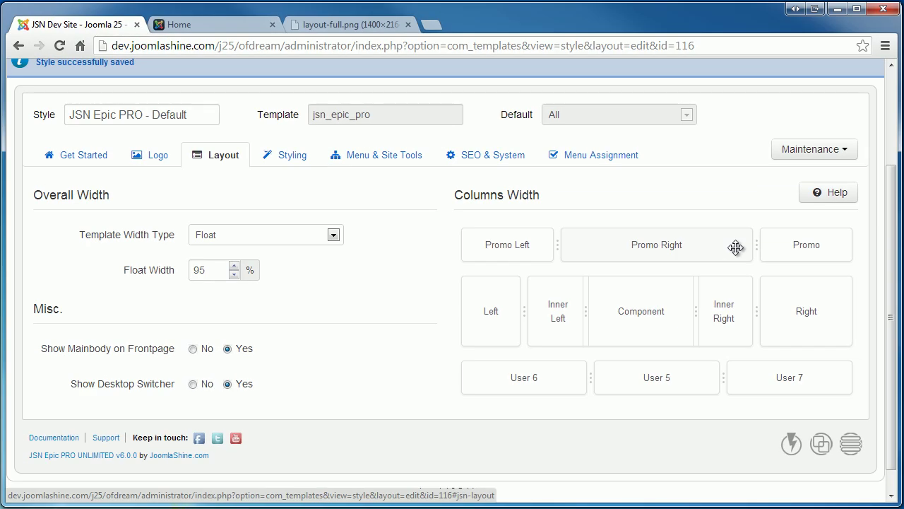
pyautogui.scroll(2, 892, 317)
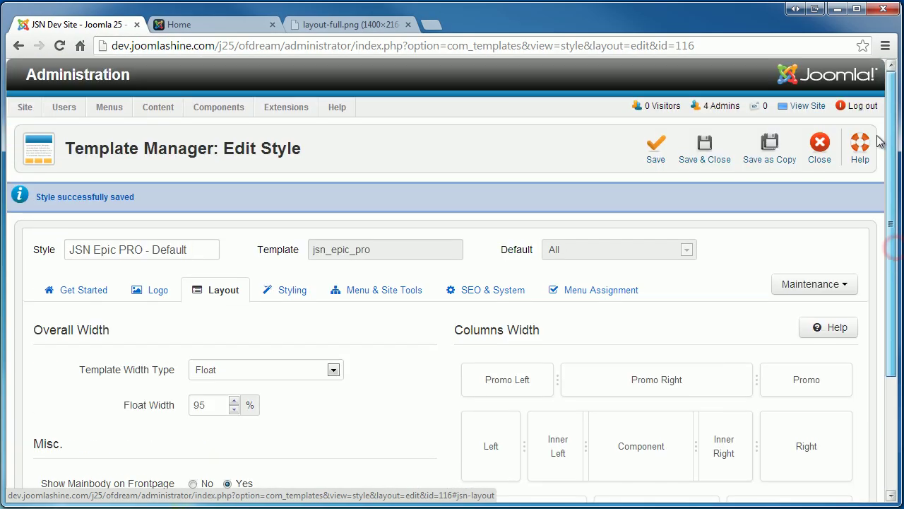
pyautogui.click(657, 150)
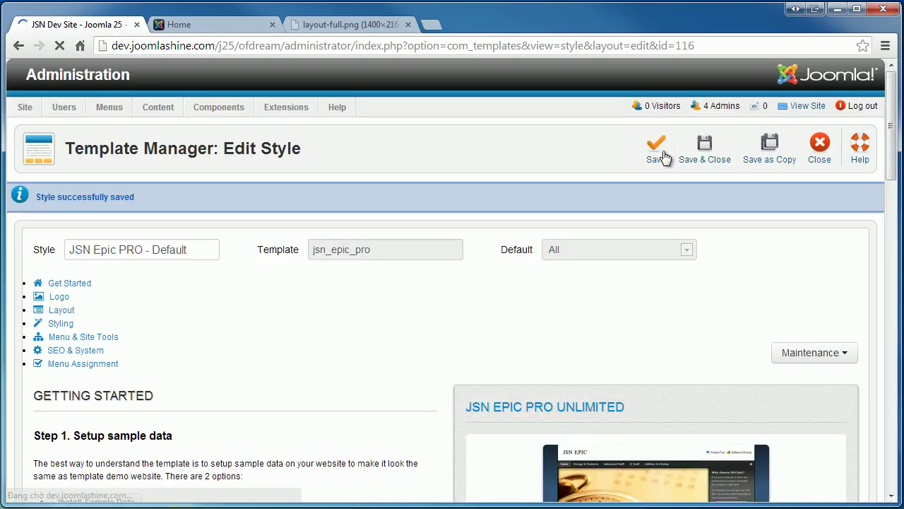
# Reload the home page to see the wider intro block beside a narrower slideshow
pyautogui.click(230, 27)
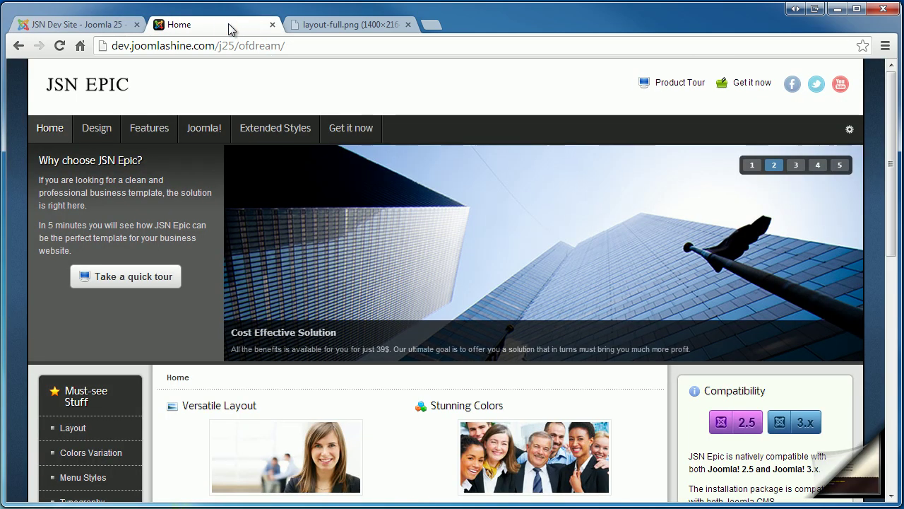
pyautogui.moveTo(528, 185)
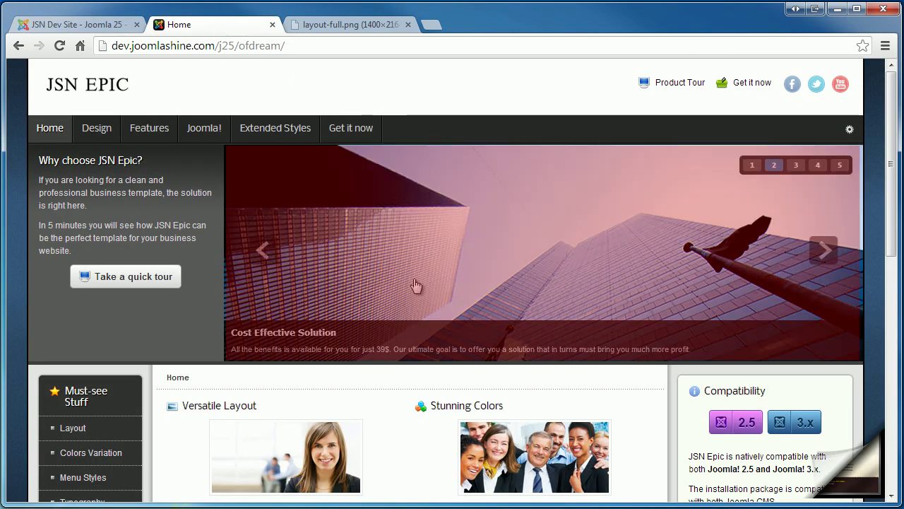
pyautogui.click(60, 45)
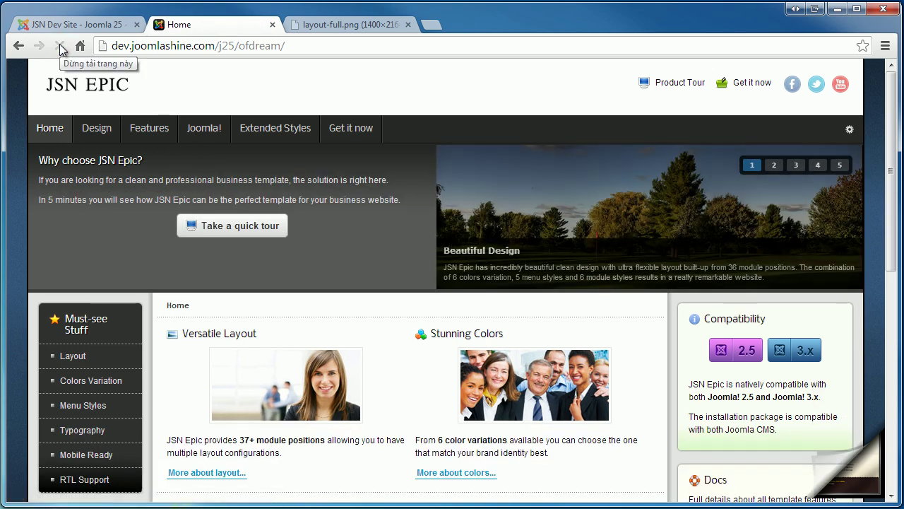
pyautogui.moveTo(669, 257)
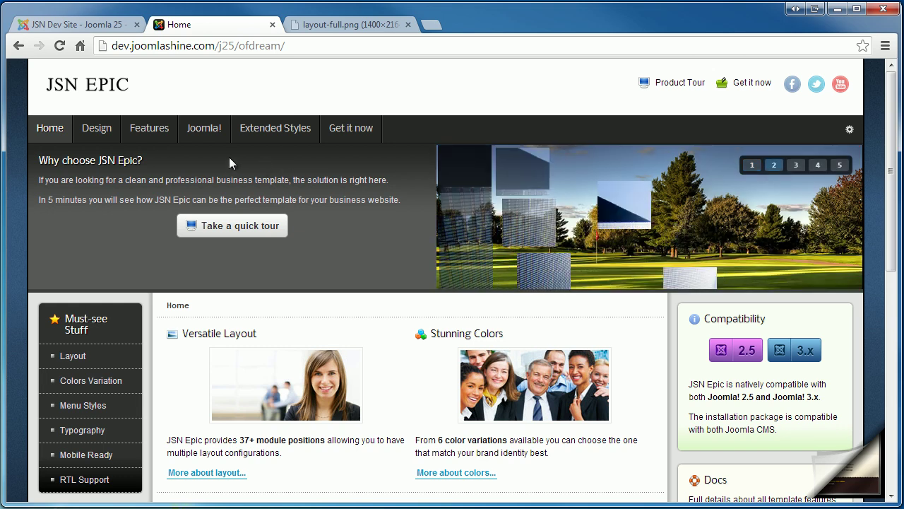
# Set Show Mainbody on Frontpage to No in the Layout settings and save the style
pyautogui.click(90, 25)
pyautogui.click(235, 293)
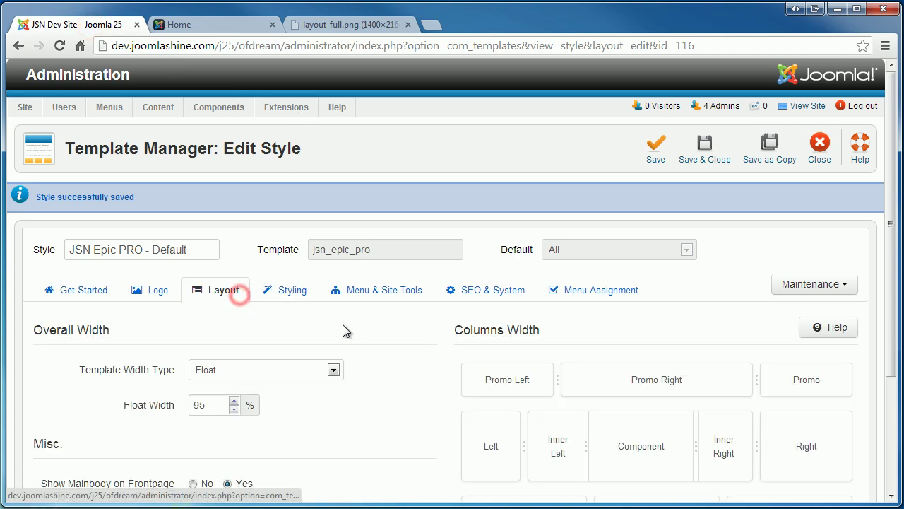
pyautogui.scroll(-3, 893, 297)
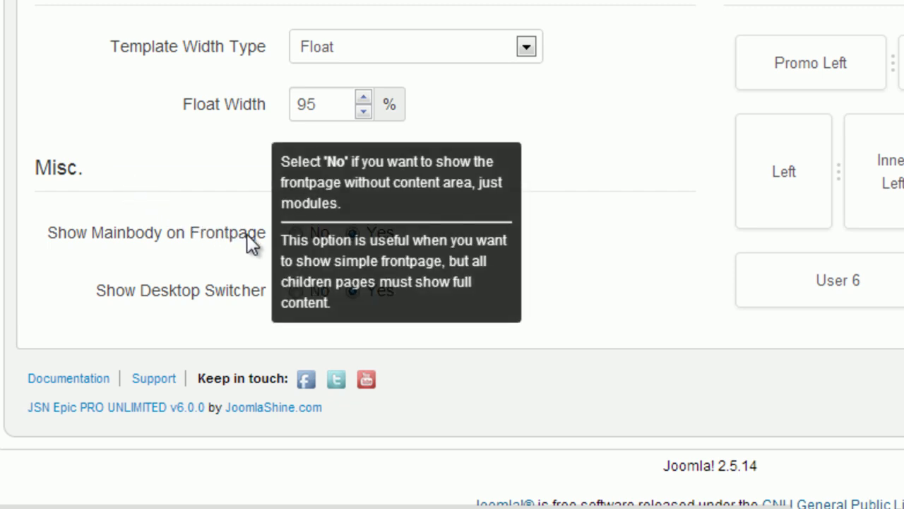
pyautogui.moveTo(263, 297)
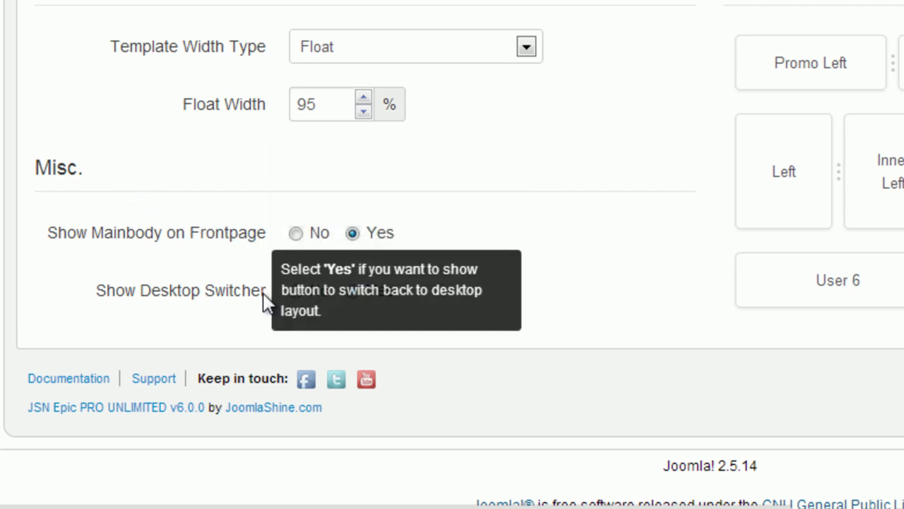
pyautogui.moveTo(263, 246)
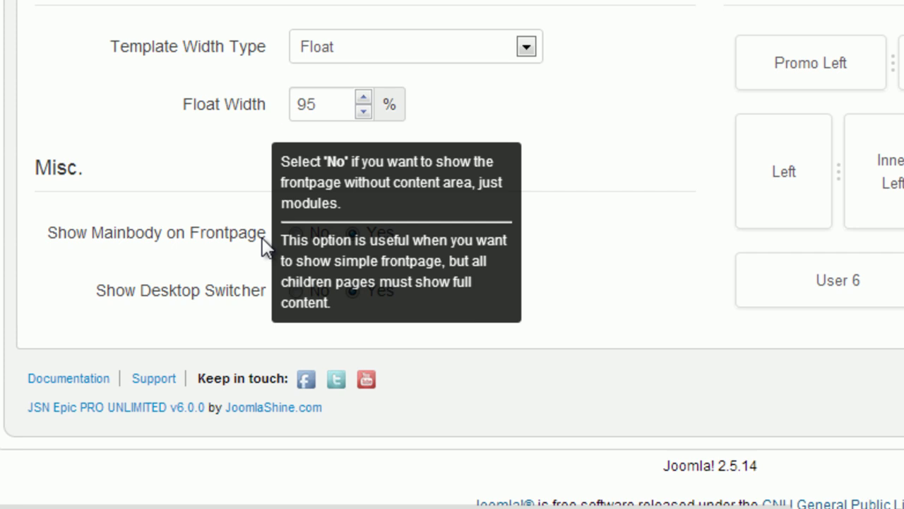
pyautogui.click(296, 235)
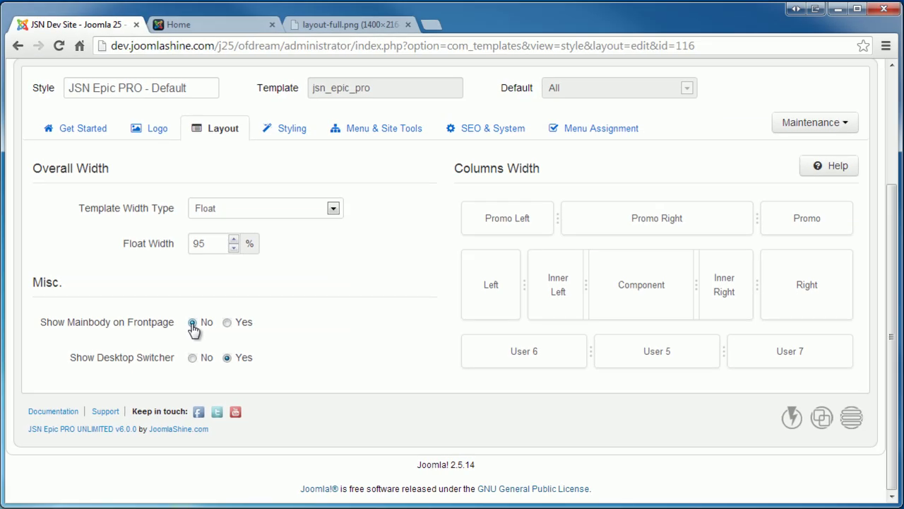
pyautogui.scroll(3, 892, 339)
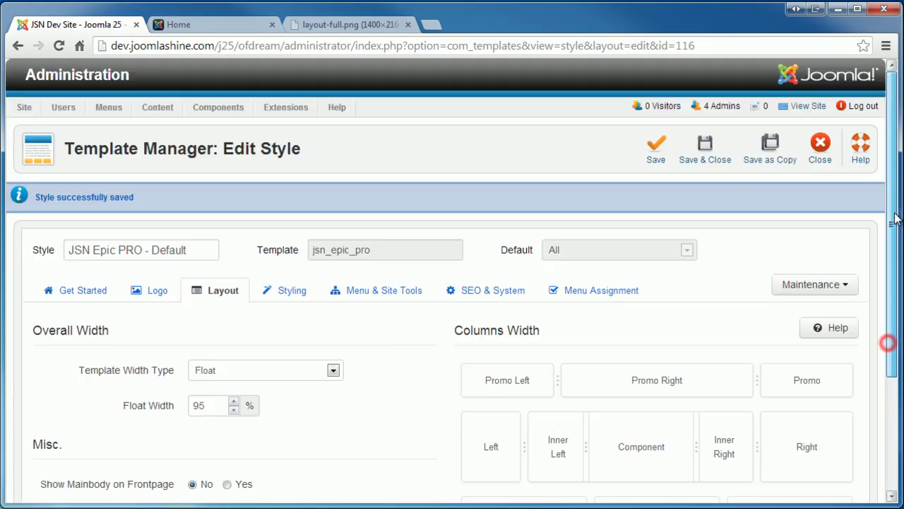
pyautogui.click(656, 147)
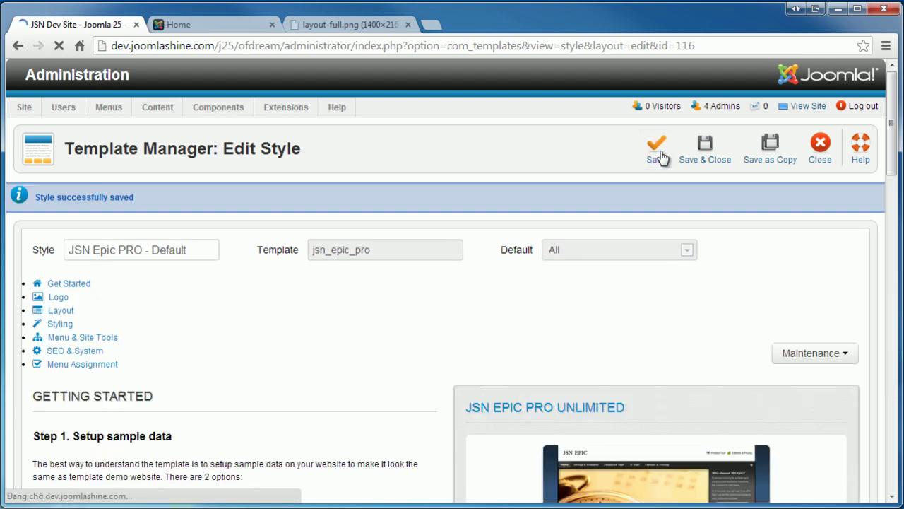
# Reload the site's home page to confirm the Introducing JSN Epic article is gone
pyautogui.click(226, 29)
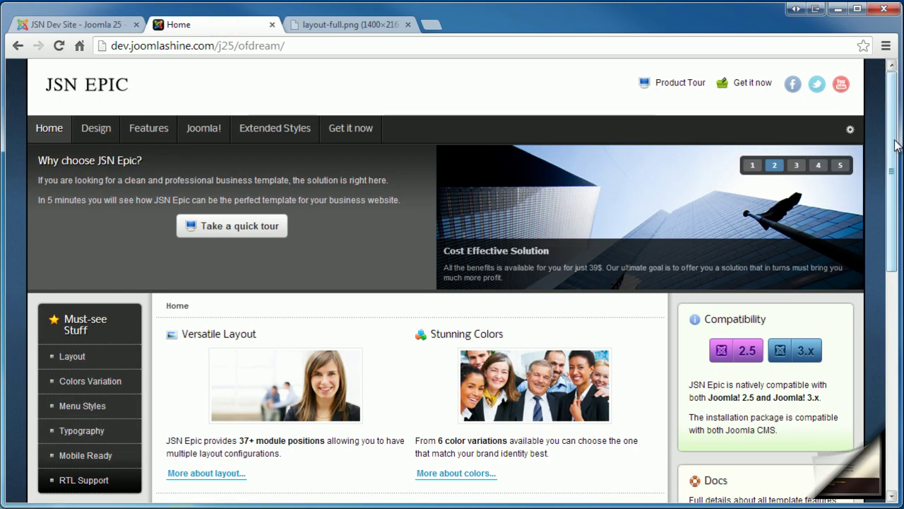
pyautogui.moveTo(896, 137); pyautogui.dragTo(897, 243)
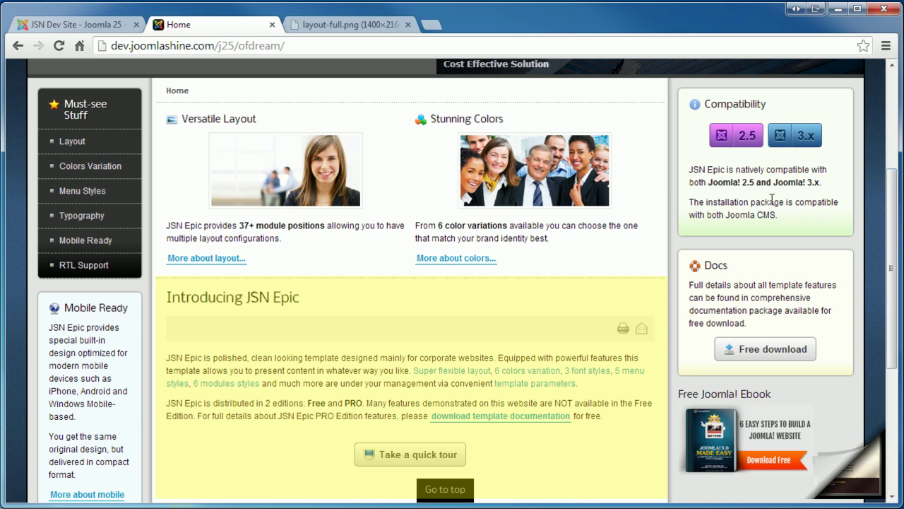
pyautogui.click(60, 46)
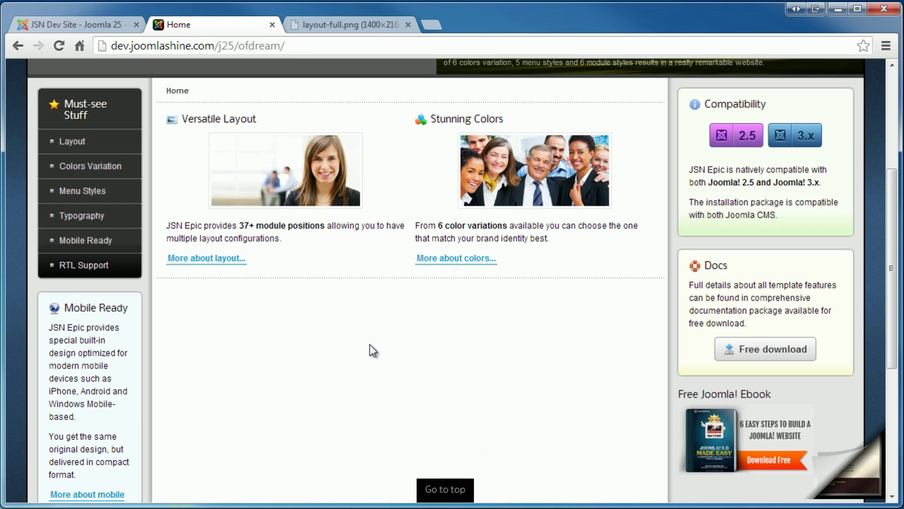
# In the template style's Layout settings, toggle Show Desktop Switcher off and back to Yes
pyautogui.click(110, 26)
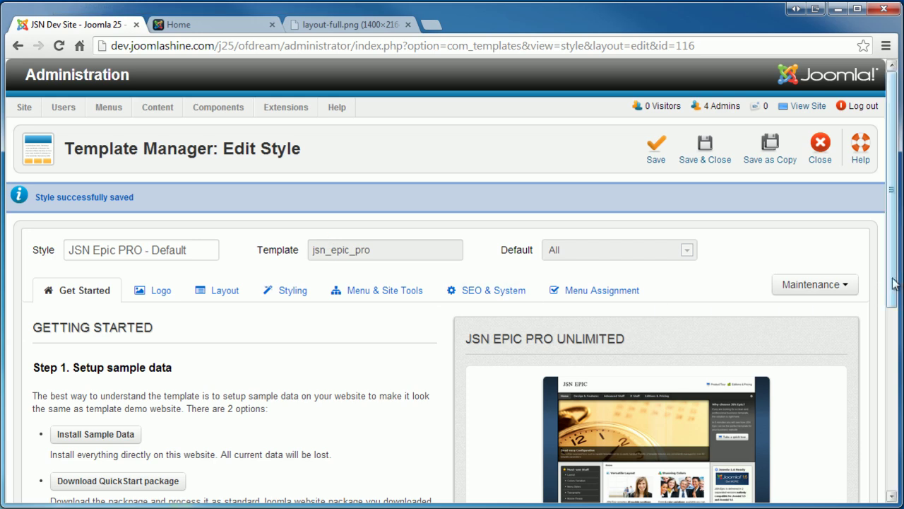
pyautogui.scroll(-3, 894, 283)
pyautogui.click(214, 110)
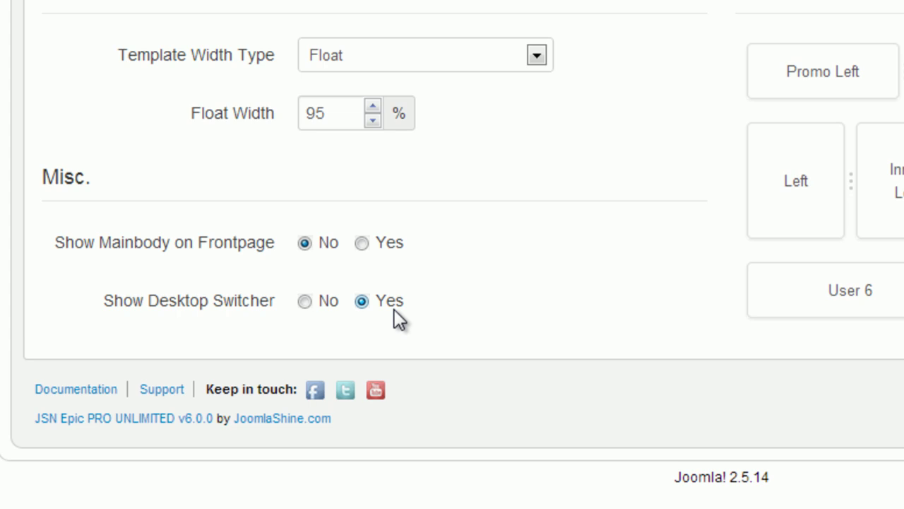
pyautogui.click(304, 301)
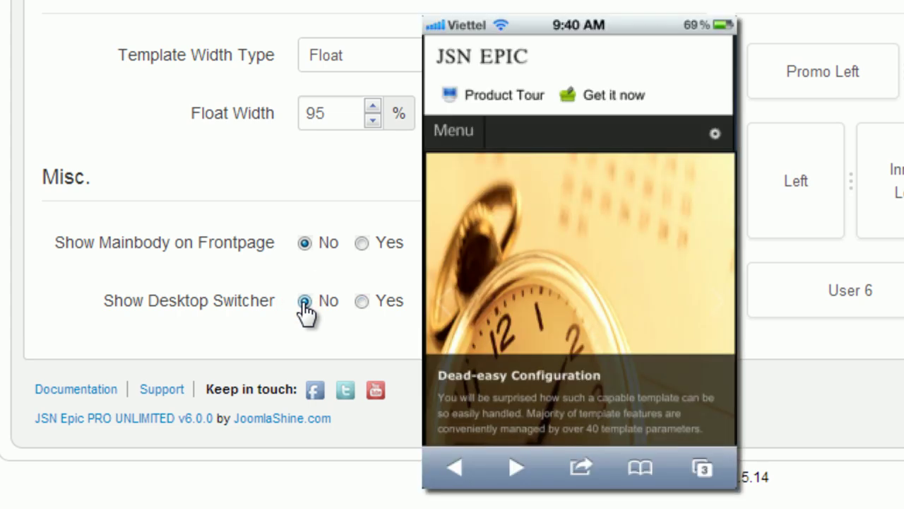
pyautogui.click(361, 303)
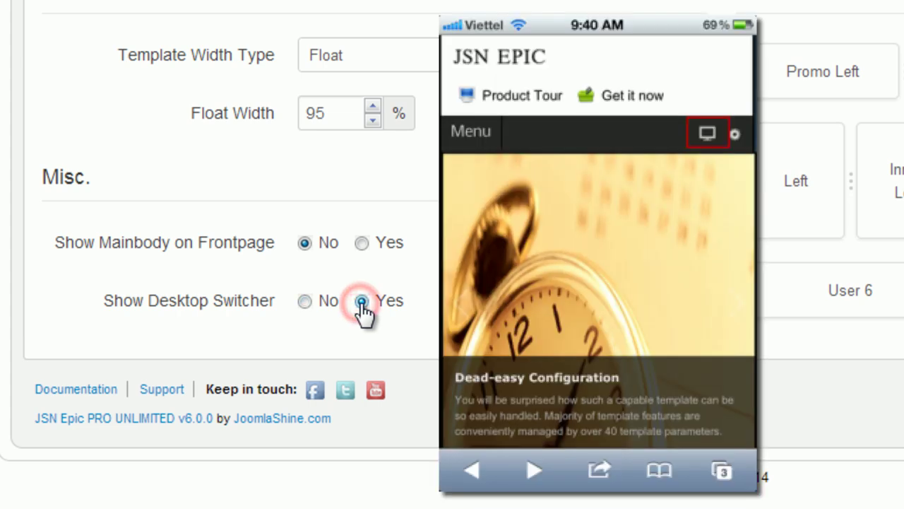